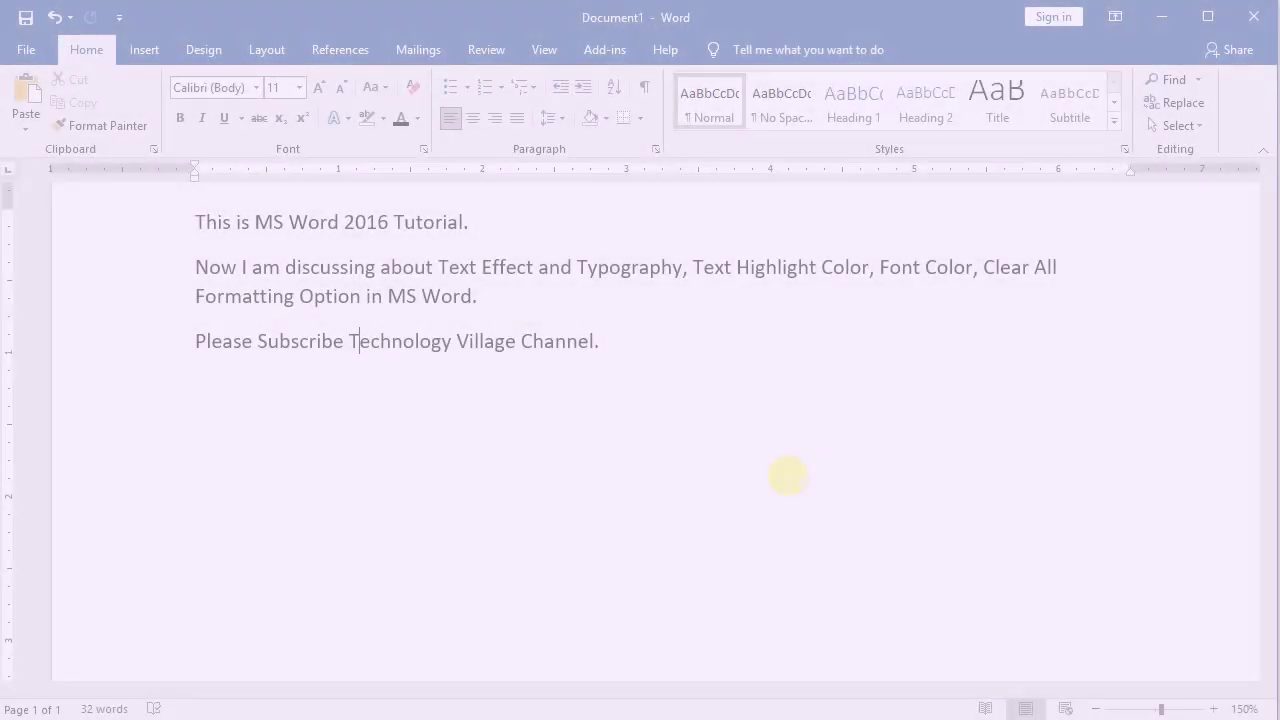
Select 'Please Subscribe Technology Village Channel.' and apply the Orange, Accent color 2 fill-and-outline text effect
left_click(773, 345)
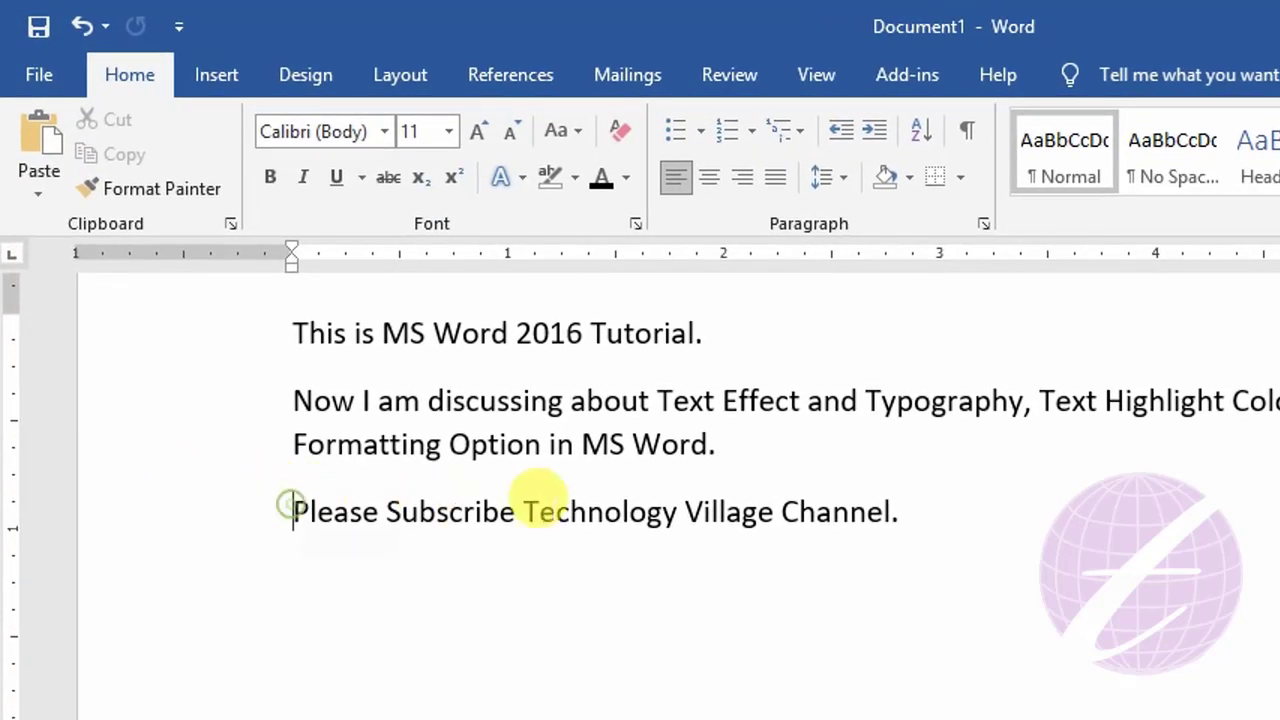
left_click_drag(201, 350, 618, 354)
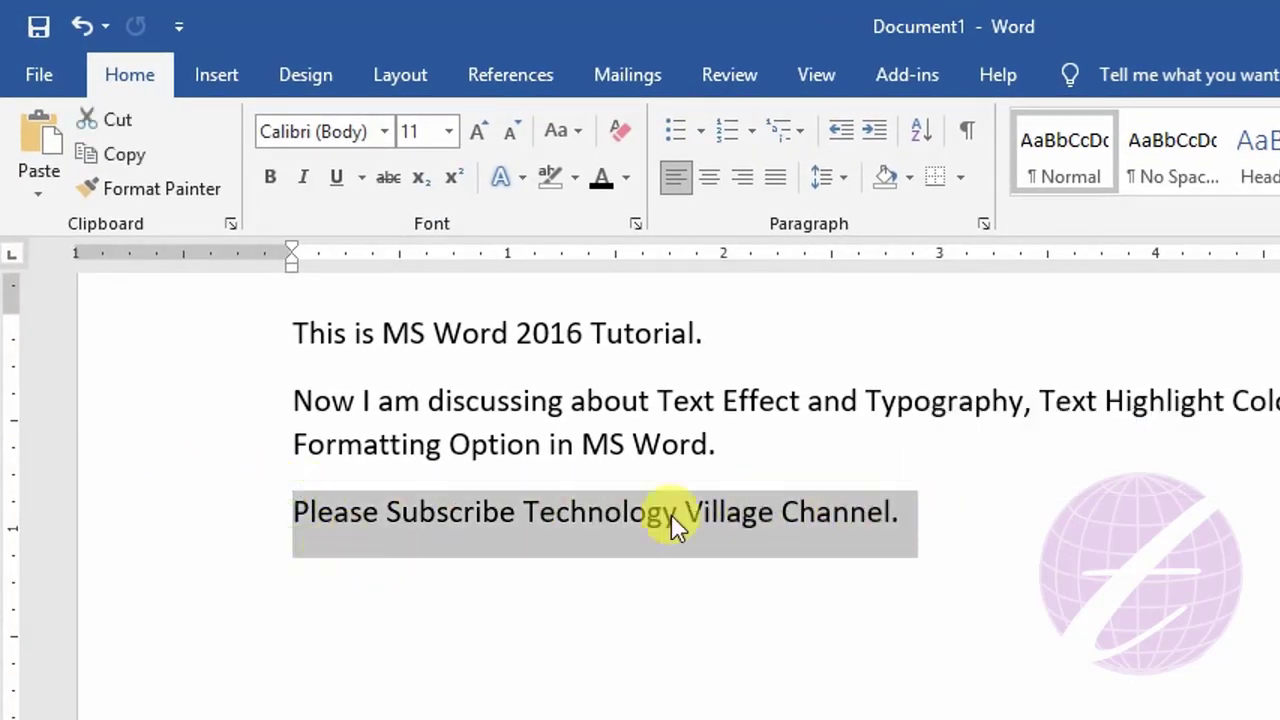
left_click(505, 190)
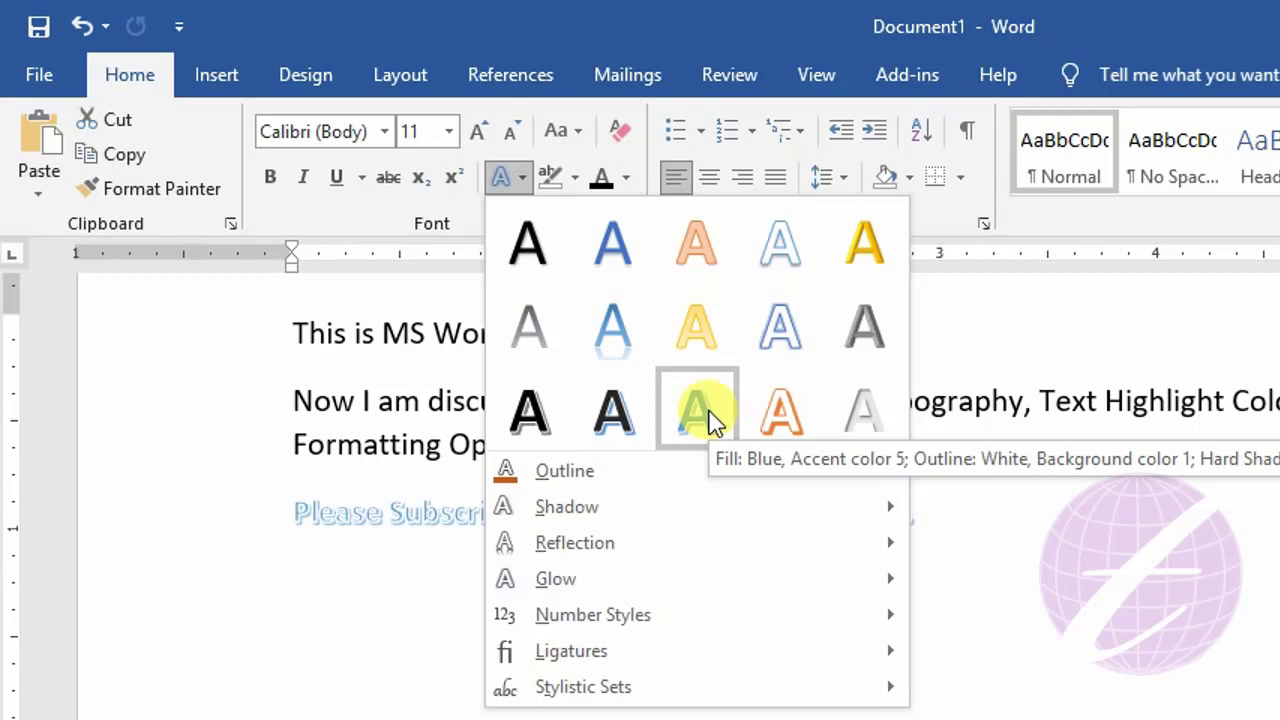
left_click(712, 261)
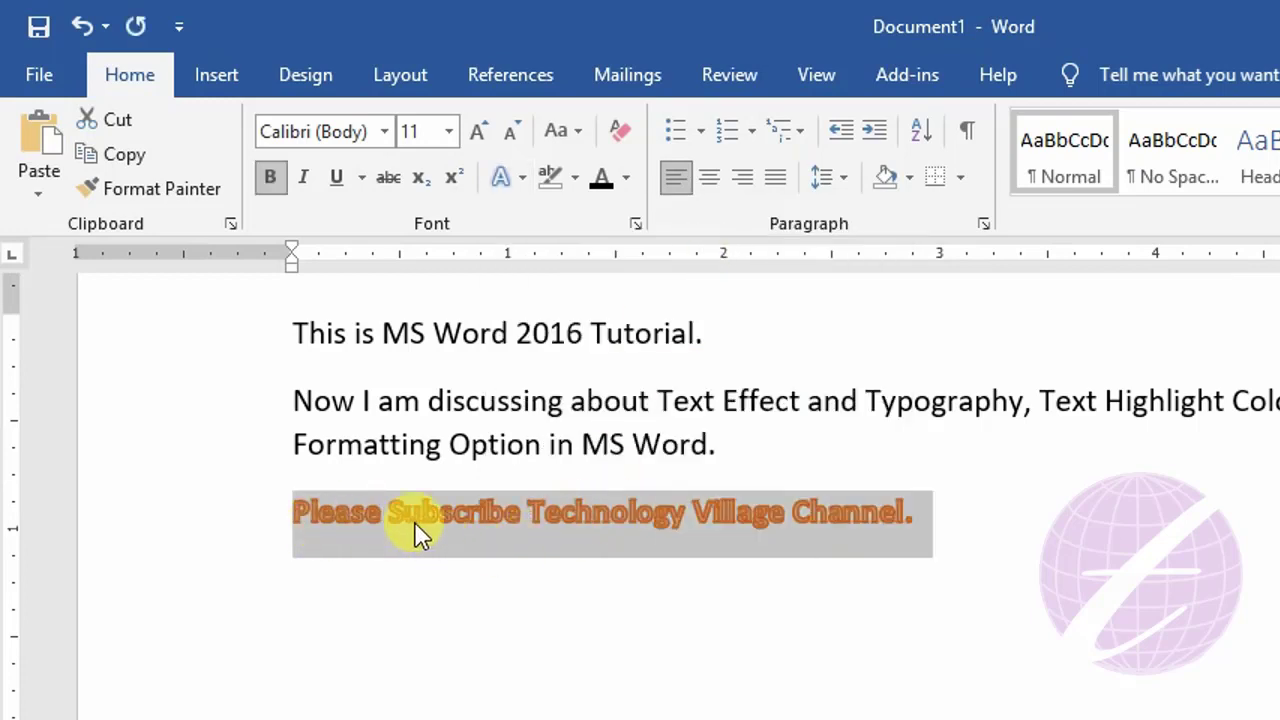
key("ctrl+z")
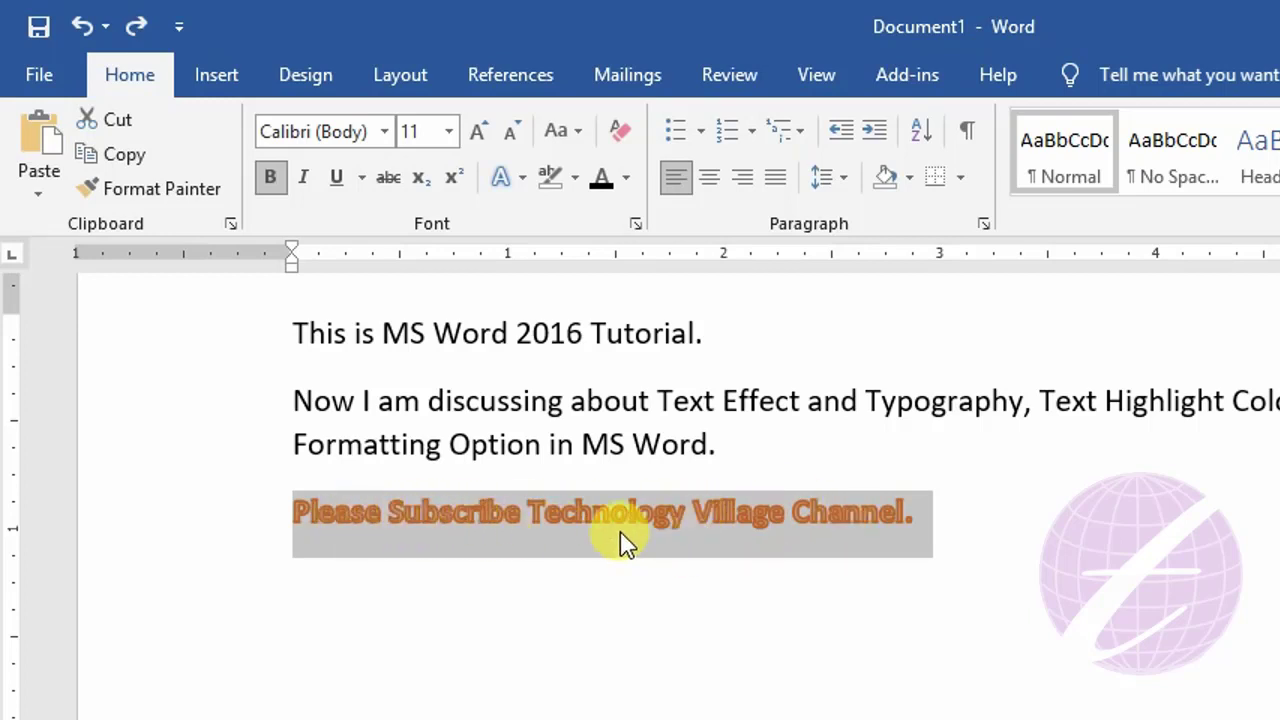
Outline the subscribe line's lettering in green, then switch it to No Outline
left_click(521, 180)
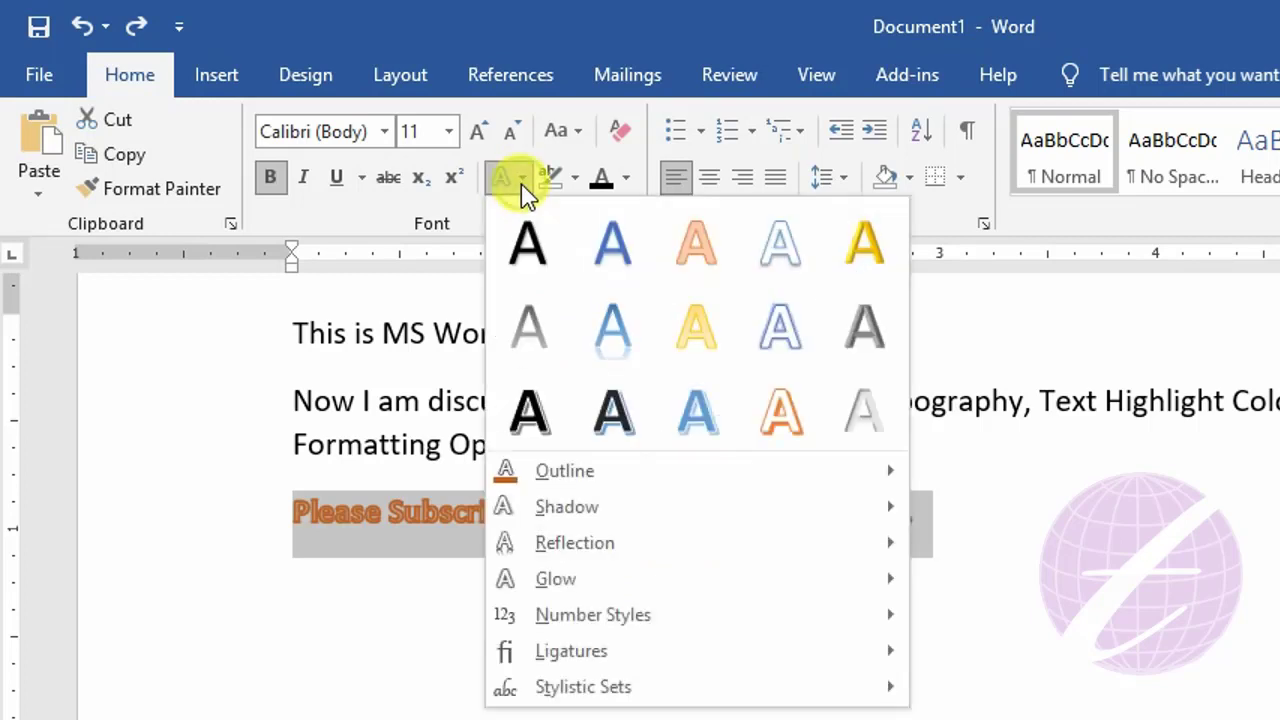
mouse_move(627, 469)
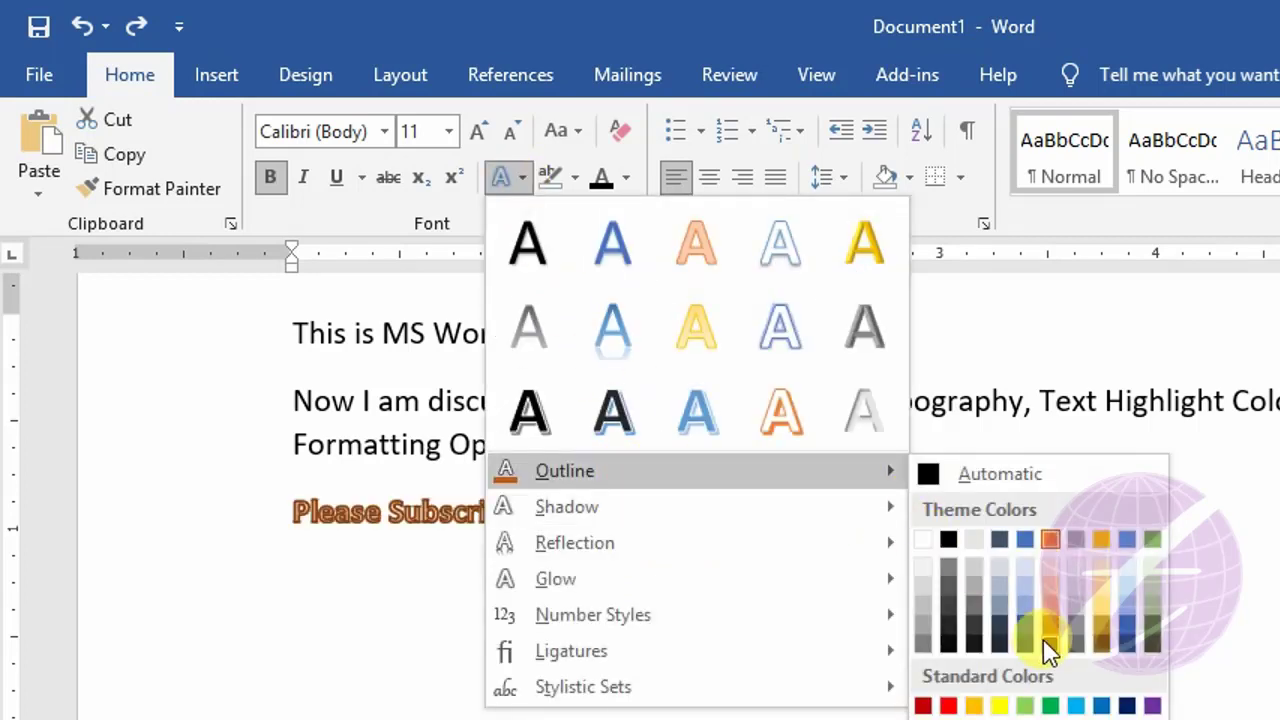
left_click(1154, 648)
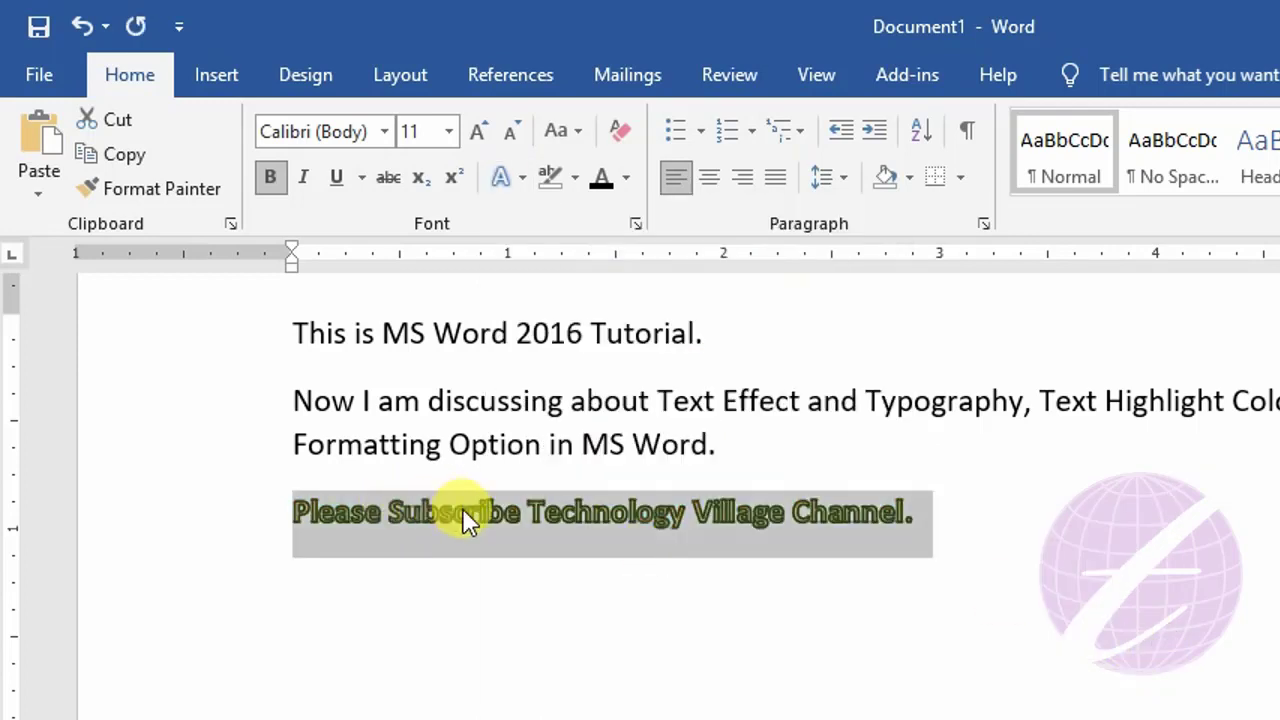
left_click(508, 180)
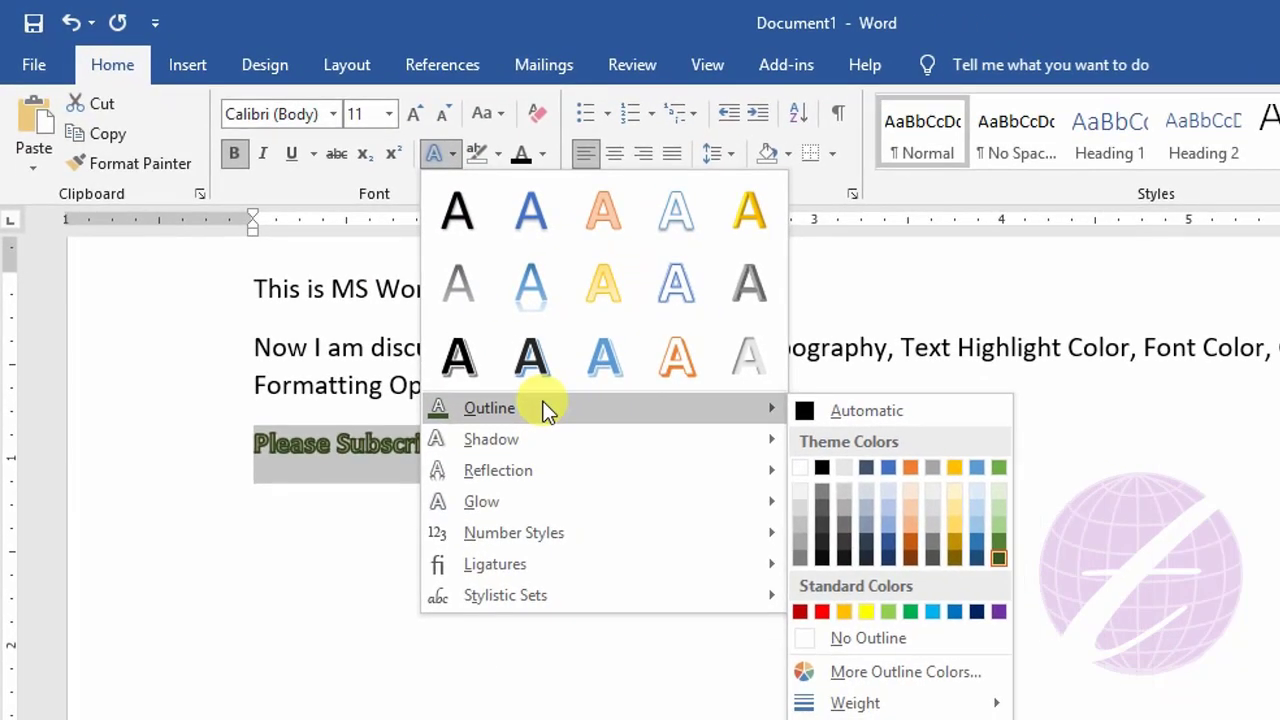
left_click(899, 637)
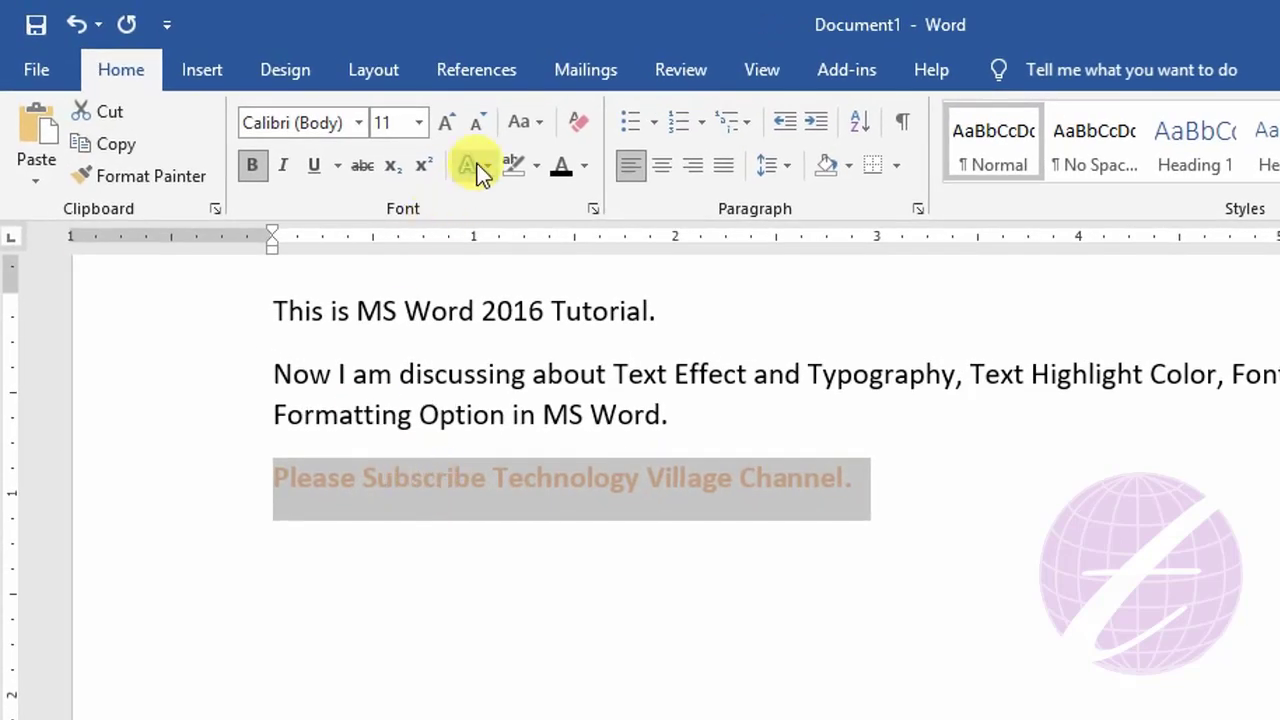
left_click(477, 166)
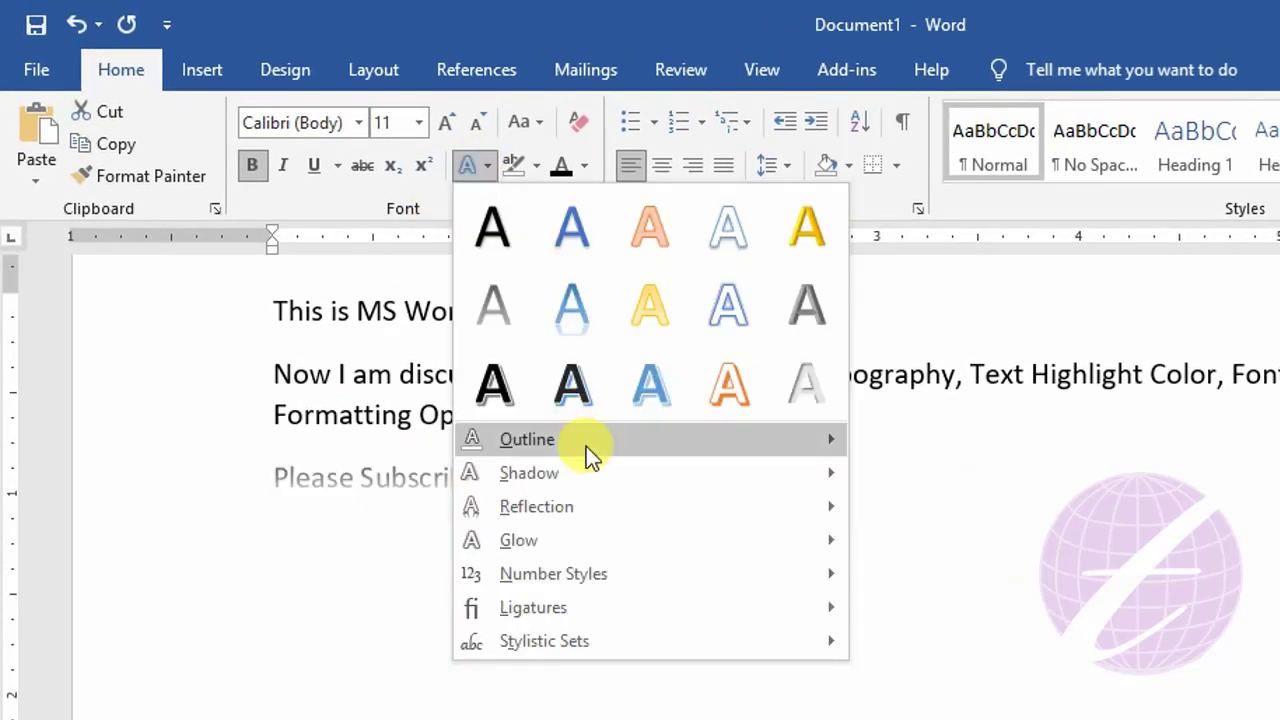
mouse_move(586, 446)
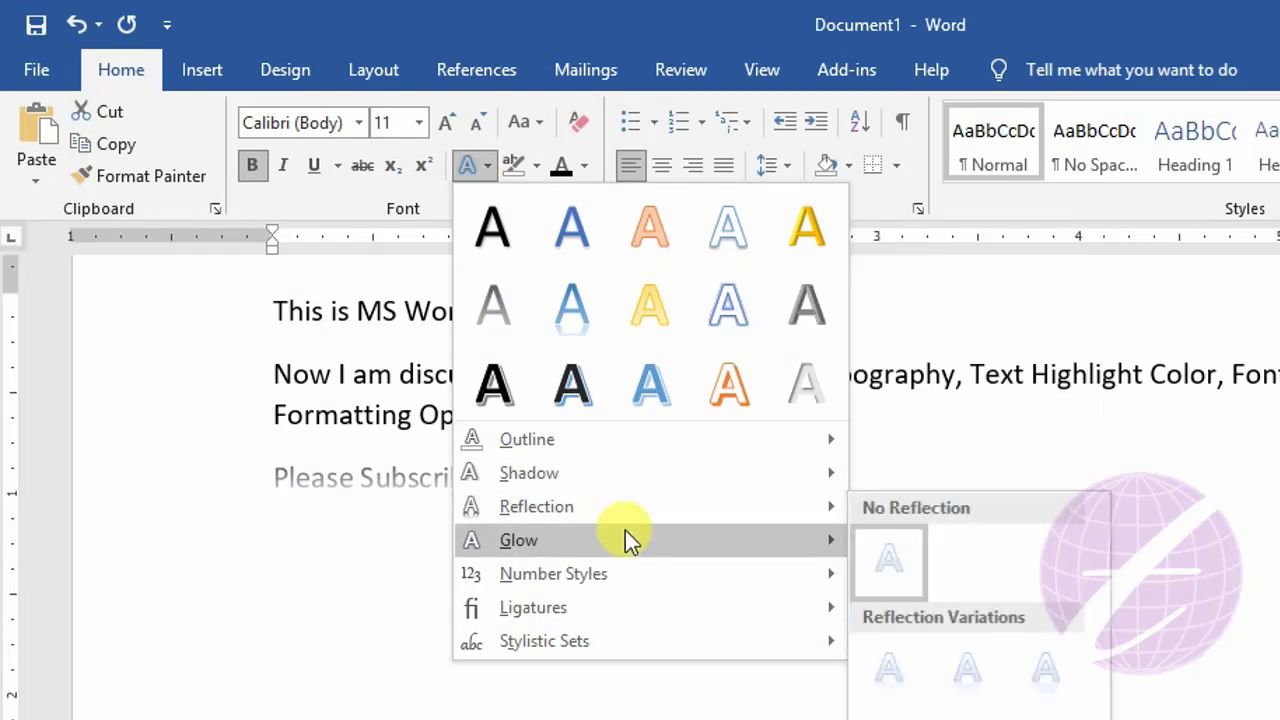
mouse_move(640, 573)
mouse_move(622, 608)
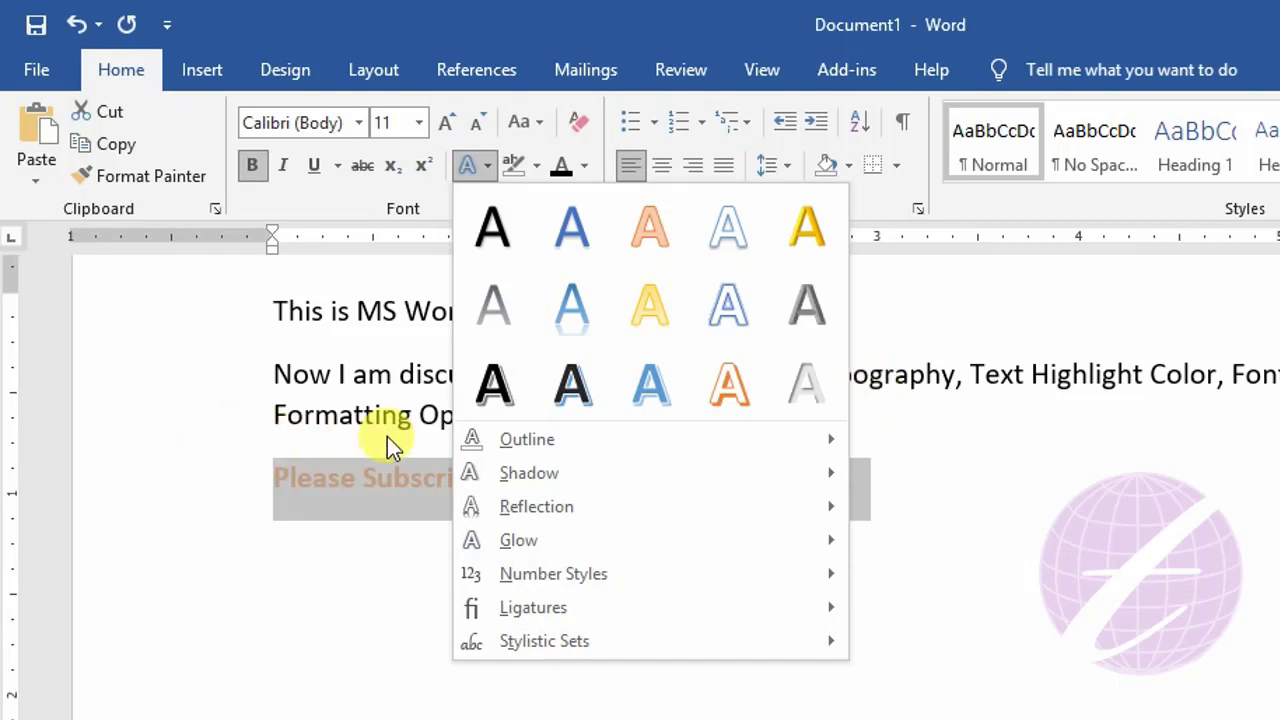
key("Escape")
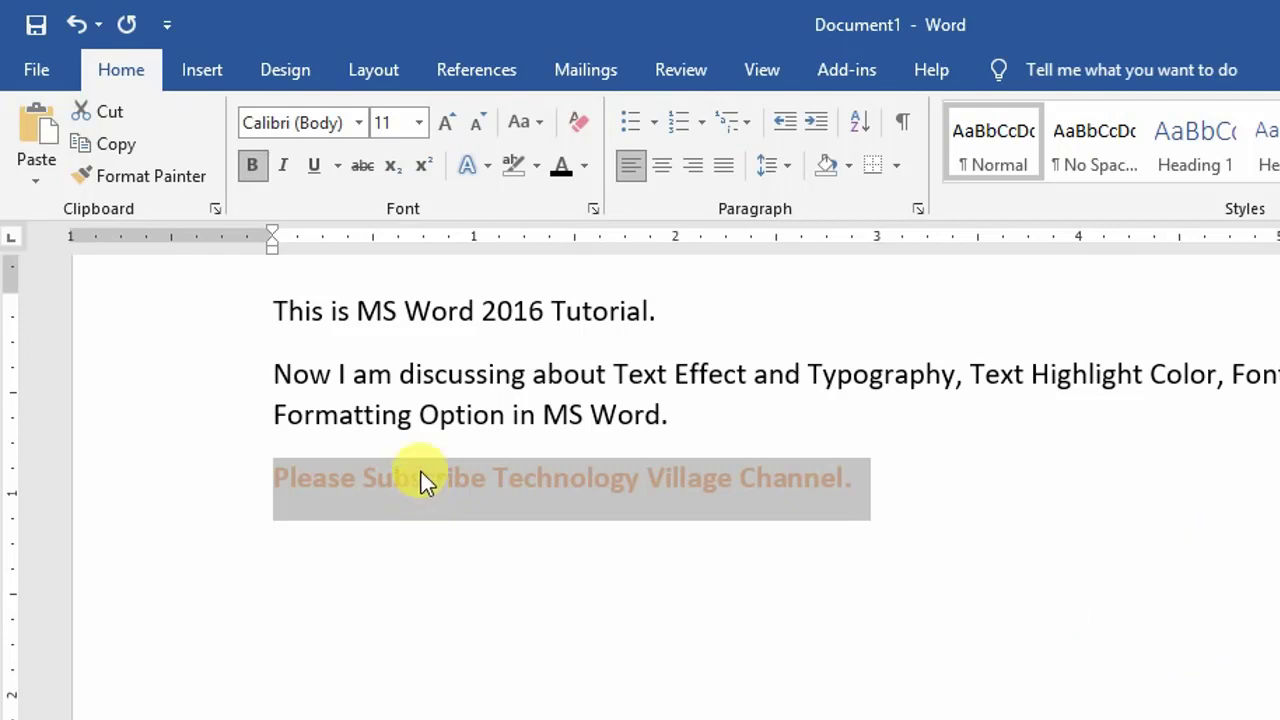
Highlight the first line 'This is MS Word 2016 Tutorial.' in yellow
left_click_drag(272, 310, 645, 300)
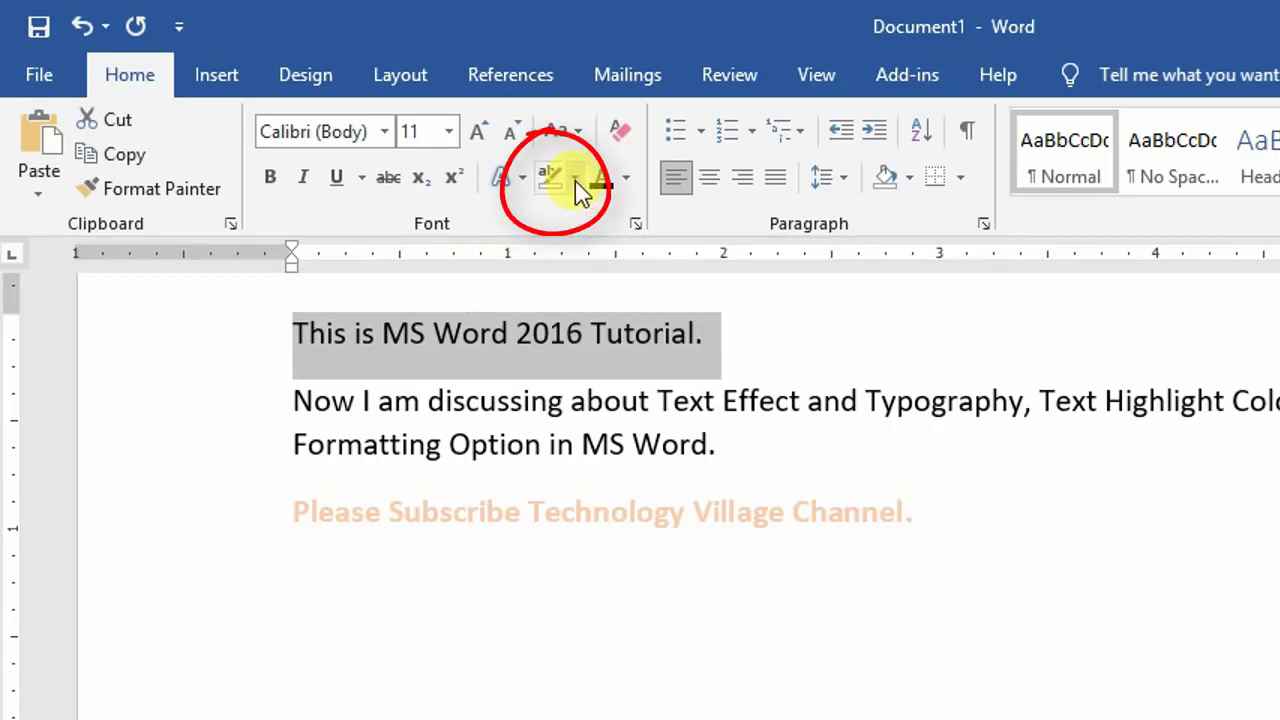
left_click(575, 181)
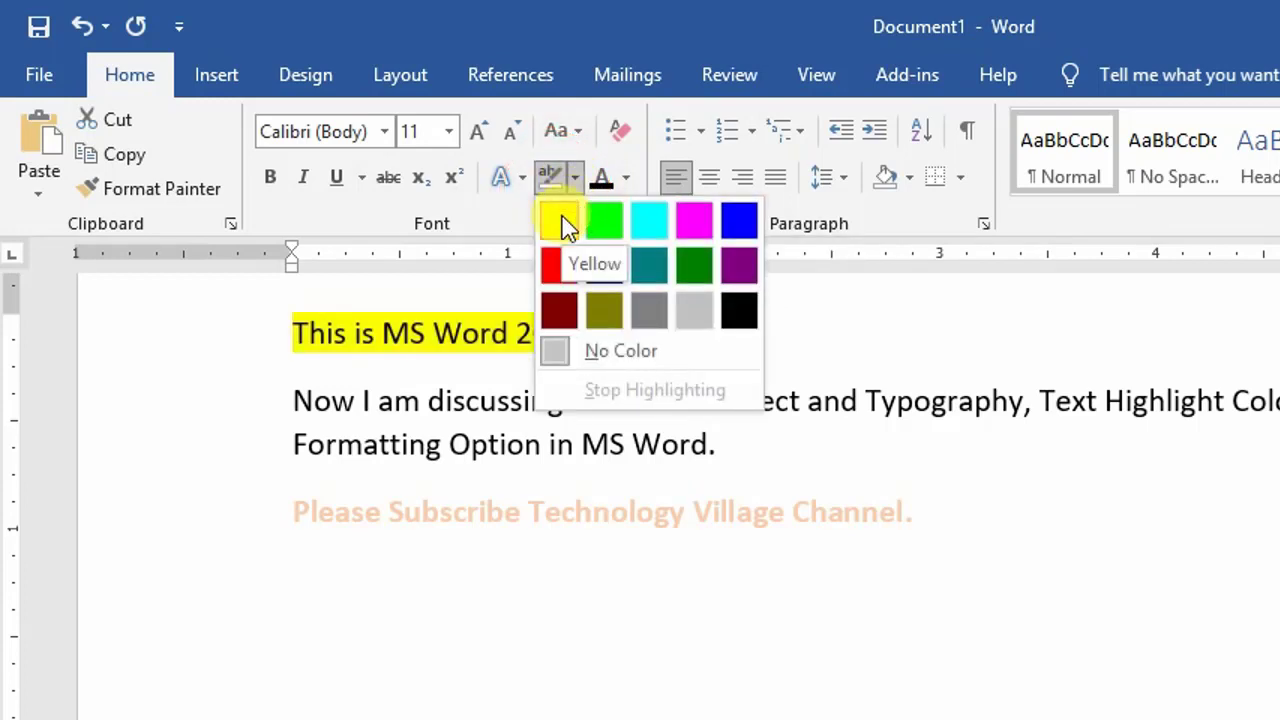
left_click(563, 228)
key("Right")
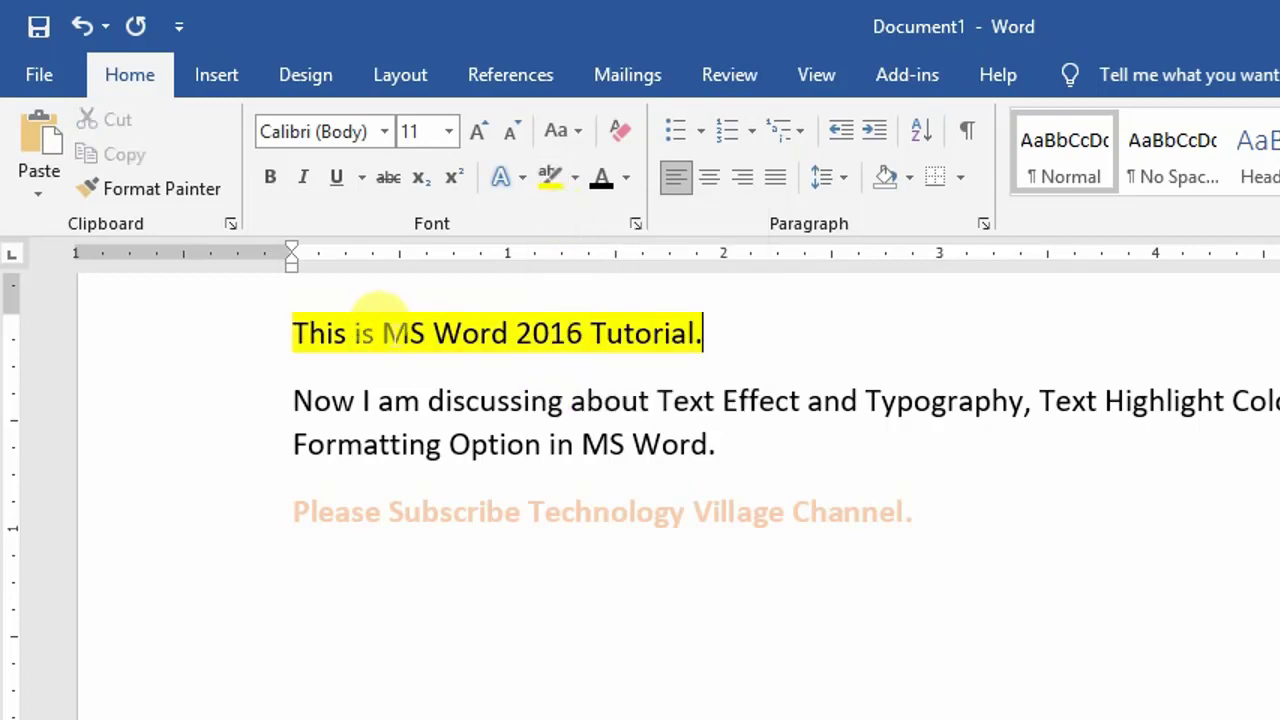
Reselect the first line and set its highlight to No Color
left_click(382, 333)
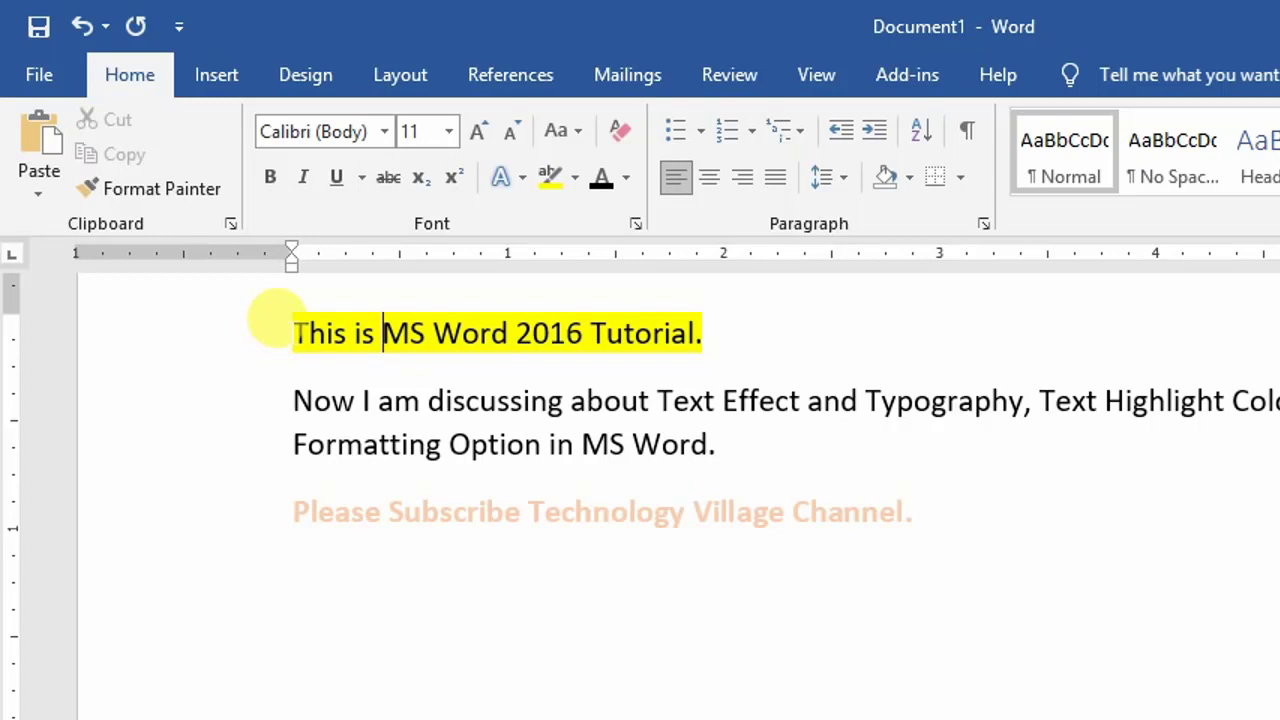
left_click_drag(275, 320, 718, 305)
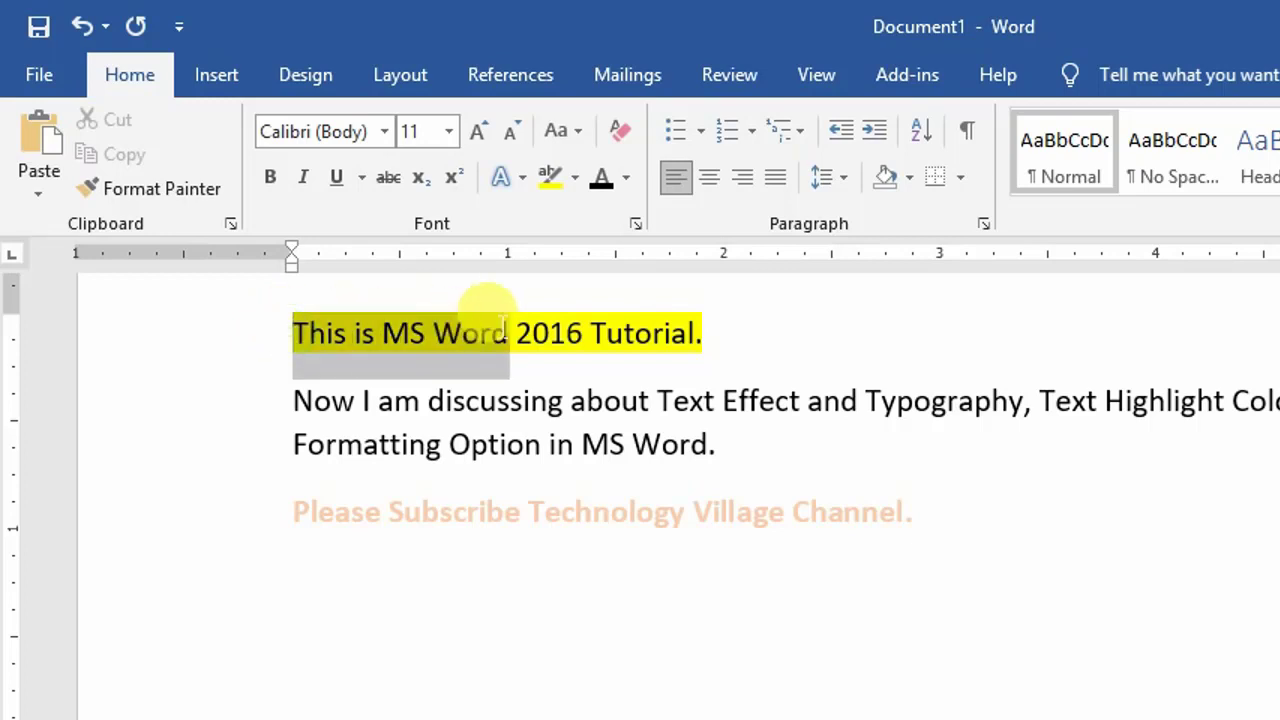
left_click(573, 179)
left_click(645, 357)
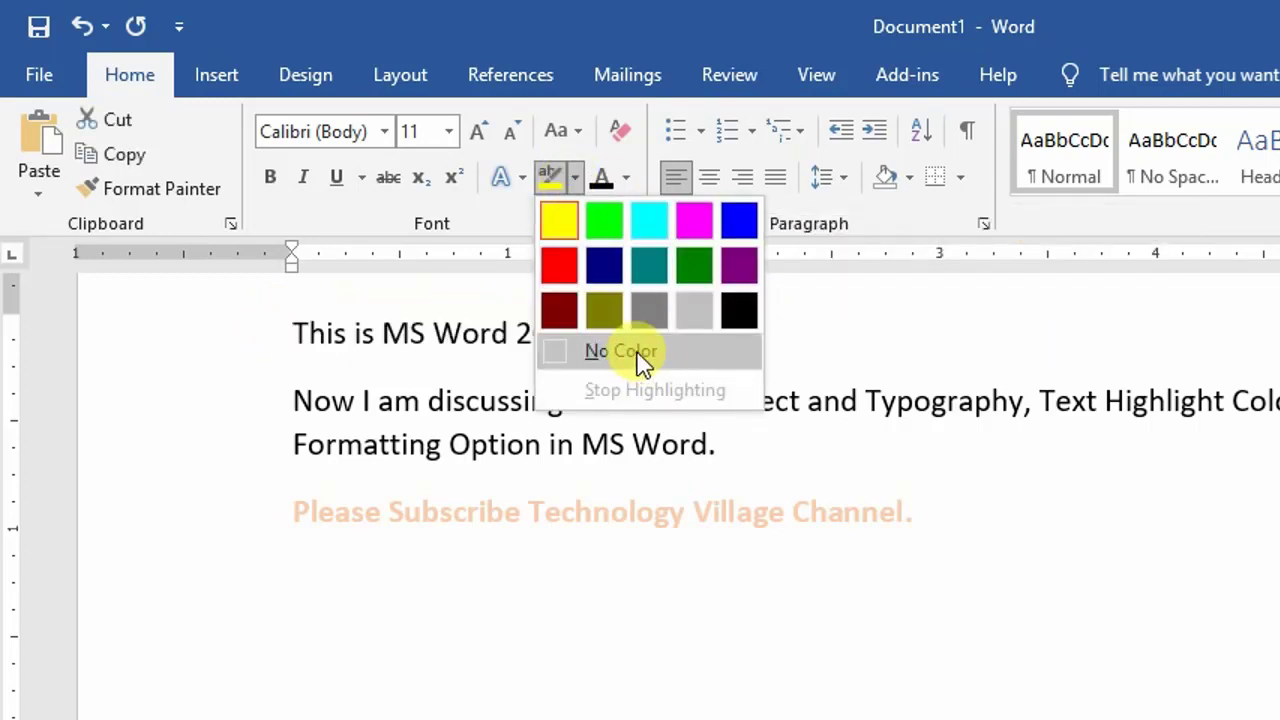
key("Right")
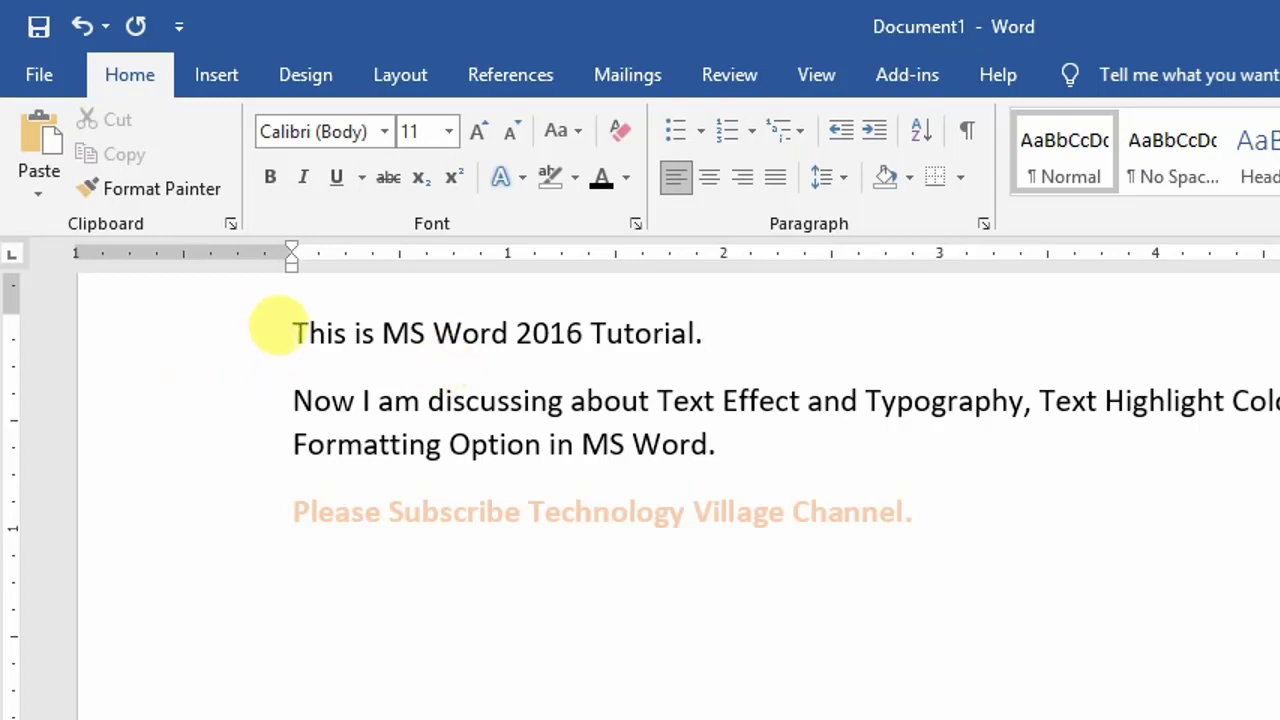
left_click_drag(290, 322, 709, 322)
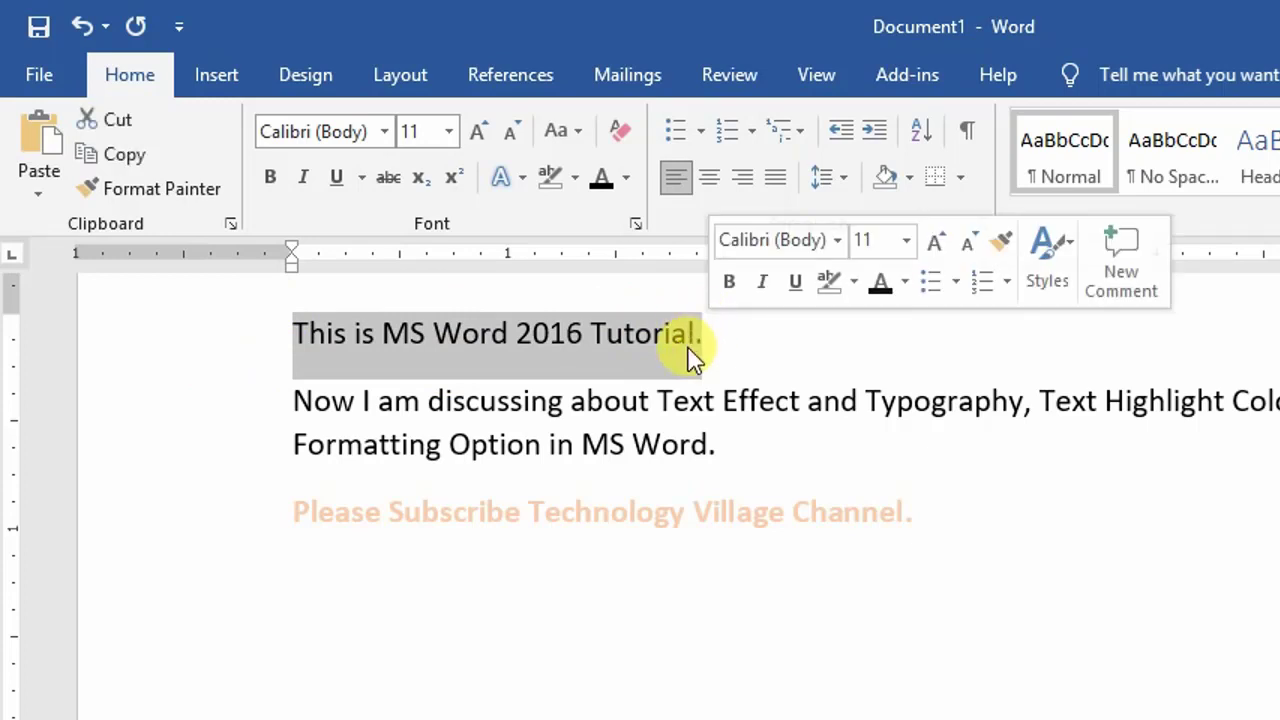
left_click(627, 180)
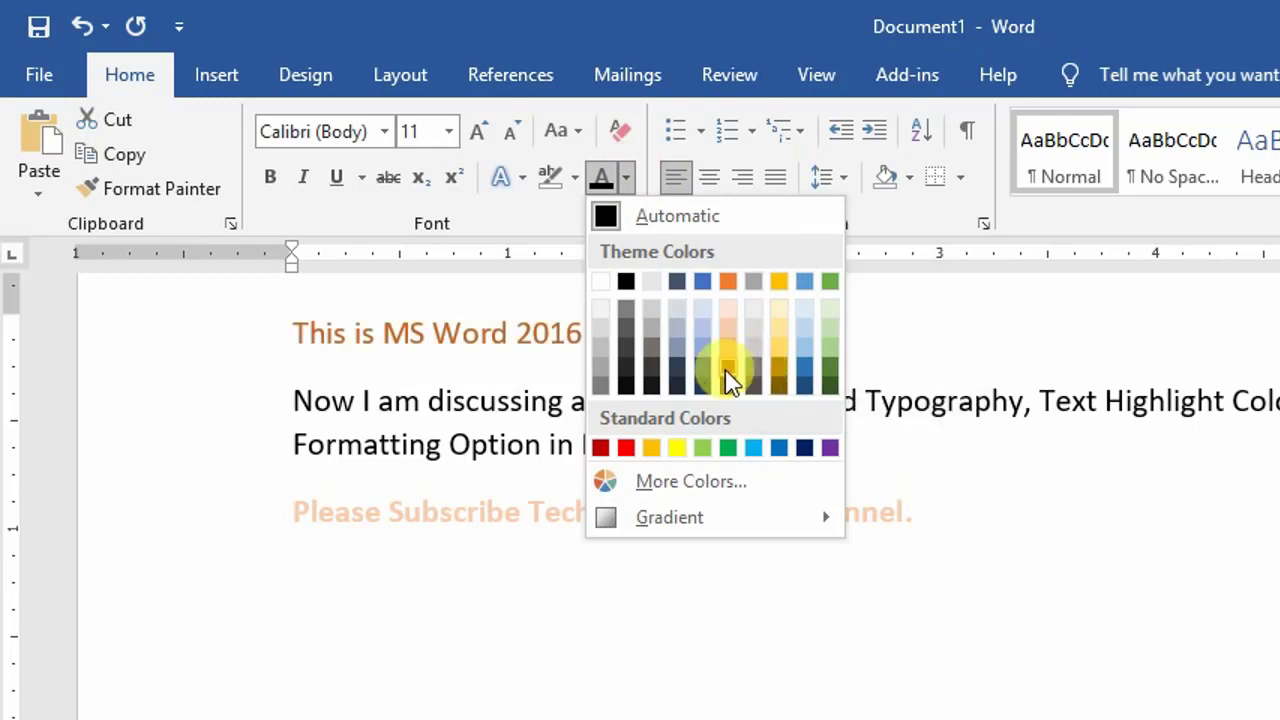
left_click(728, 372)
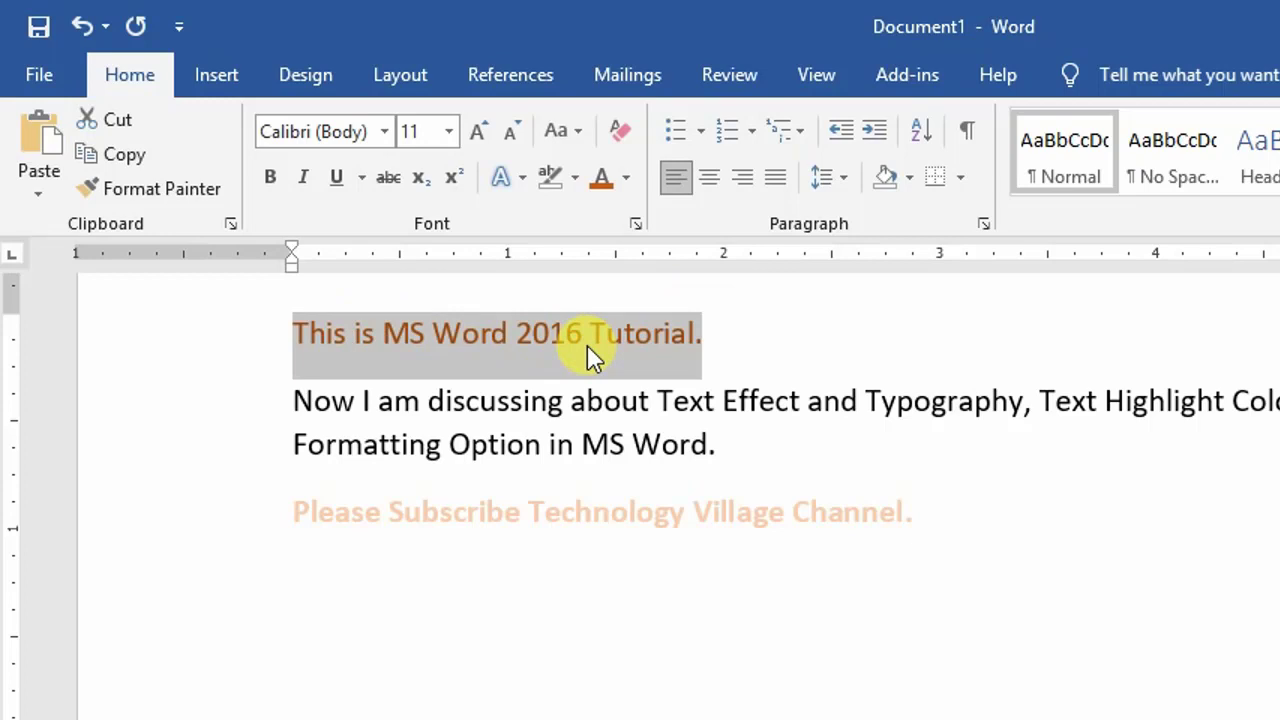
left_click(630, 180)
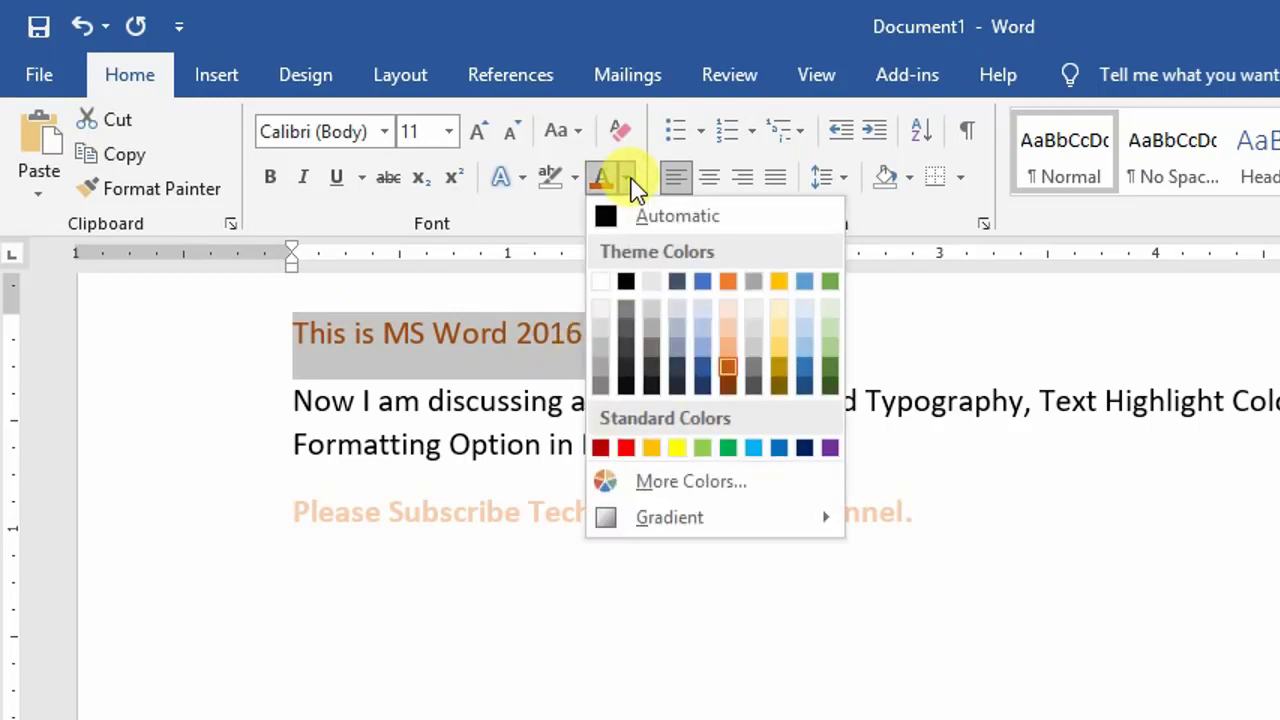
left_click(680, 218)
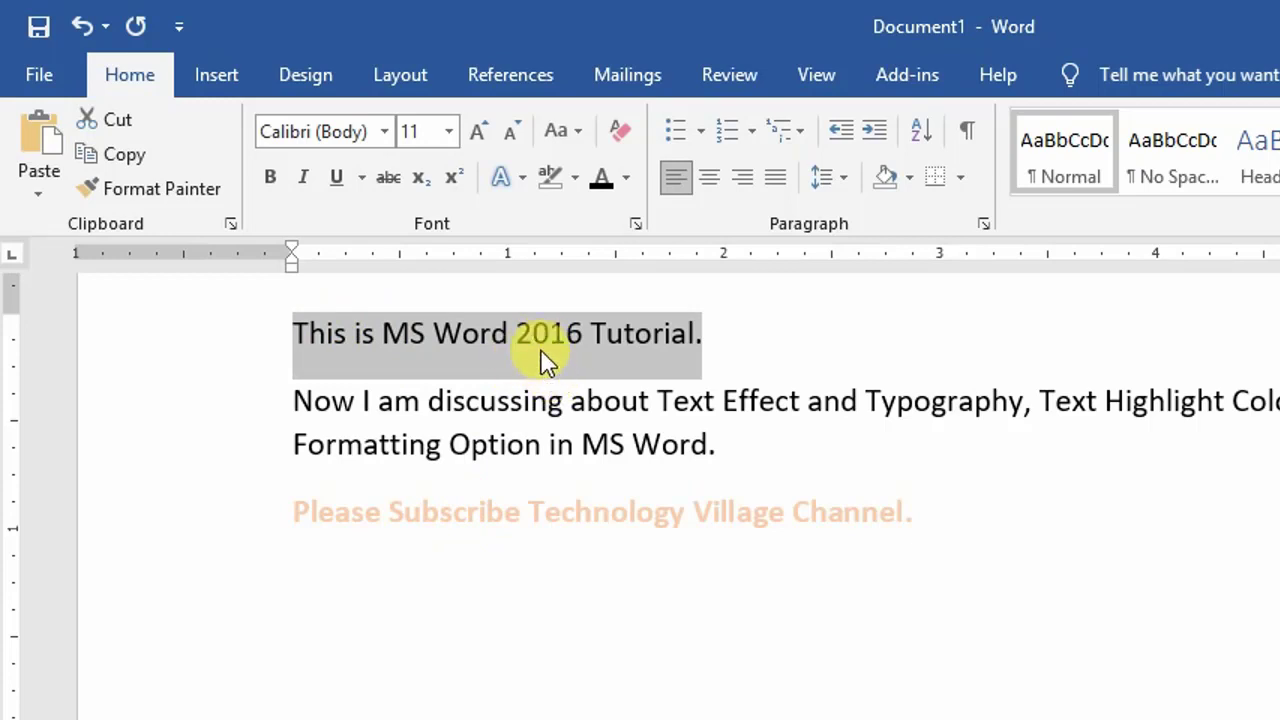
left_click(449, 131)
left_click(415, 452)
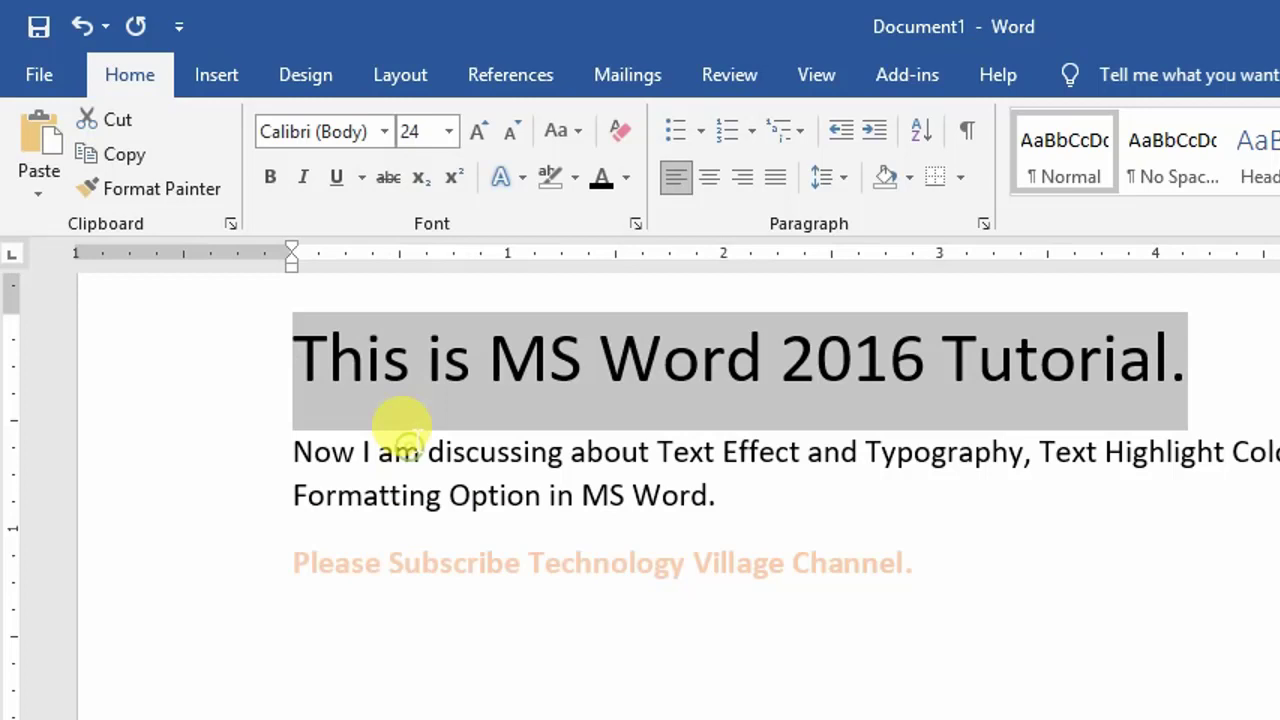
left_click(275, 178)
left_click(300, 180)
left_click(334, 180)
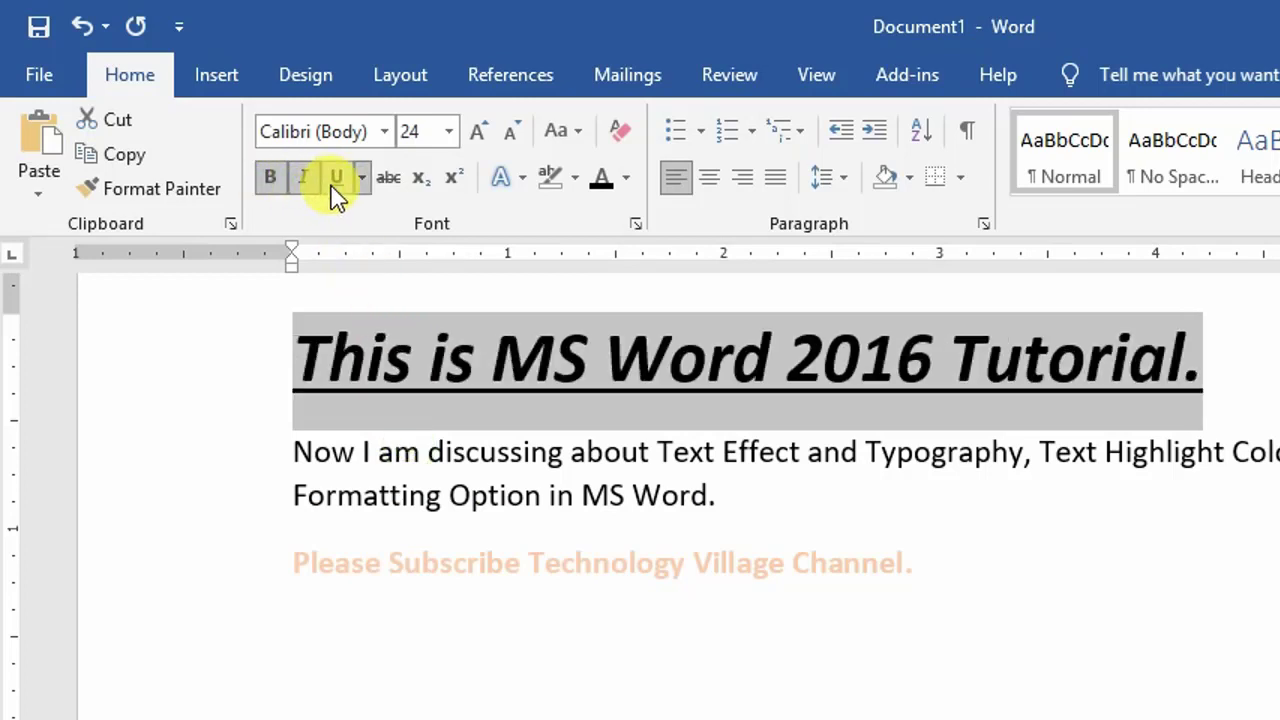
left_click(392, 182)
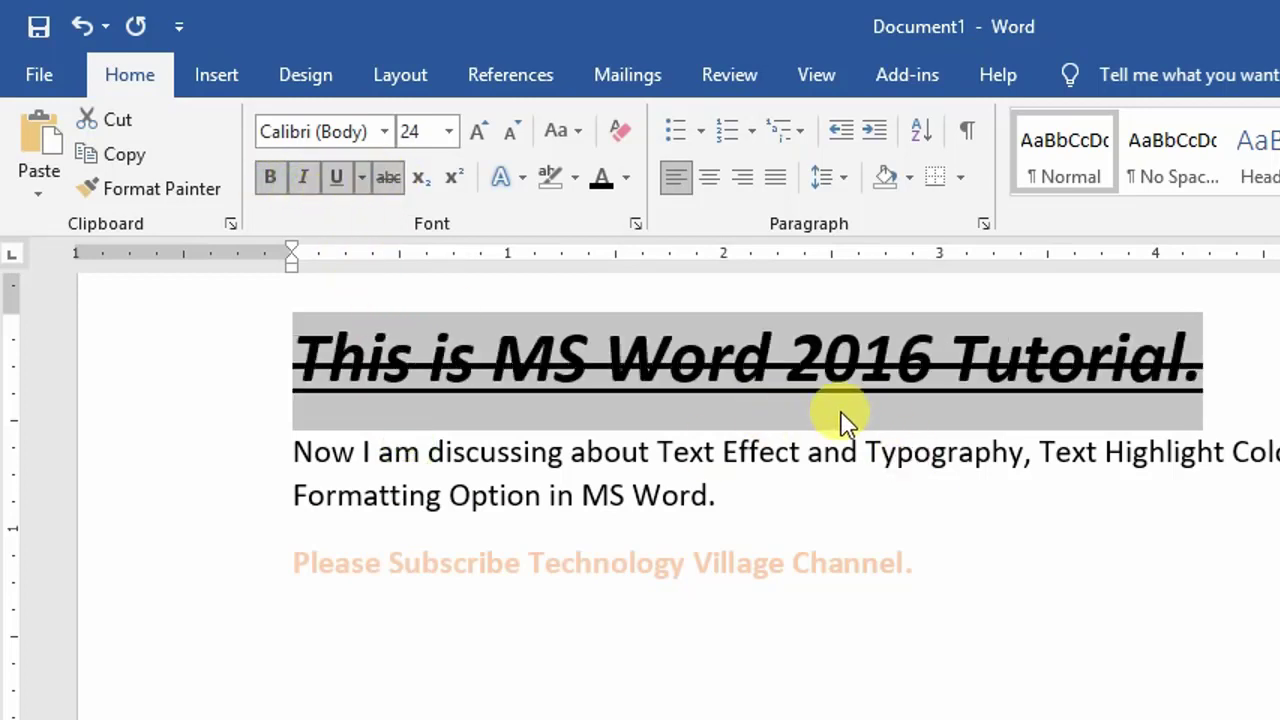
left_click(626, 180)
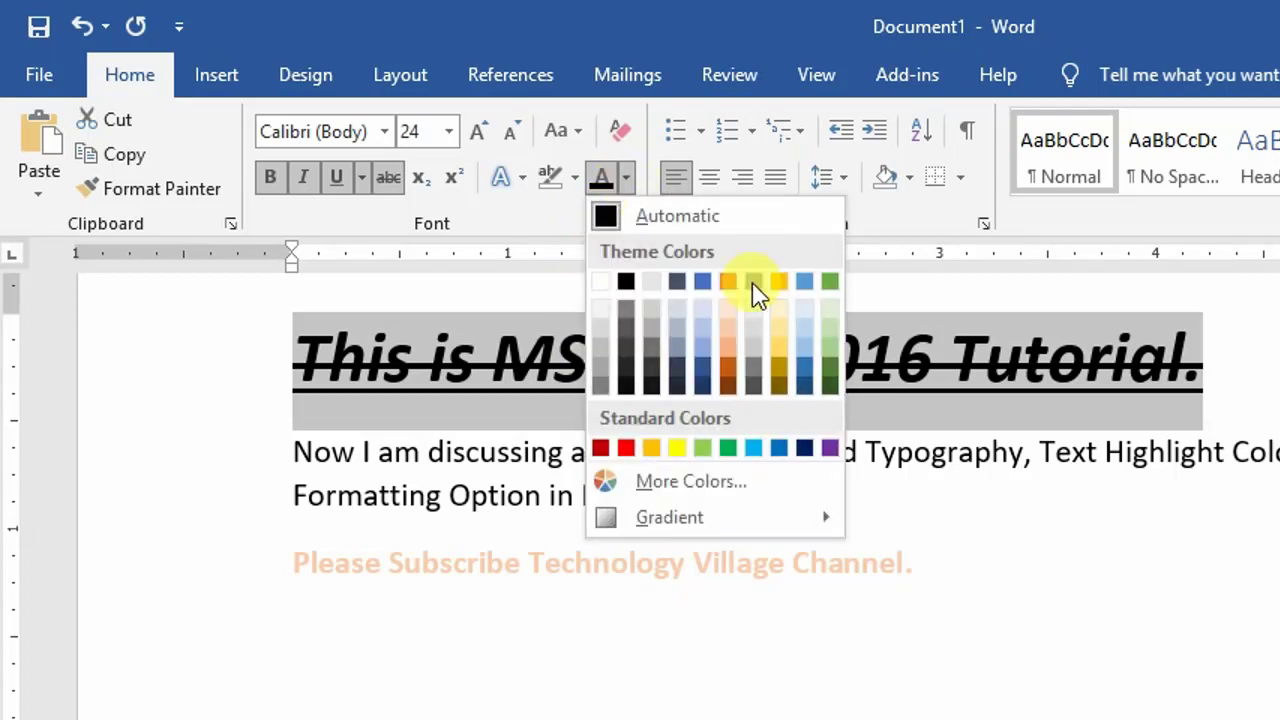
left_click(808, 368)
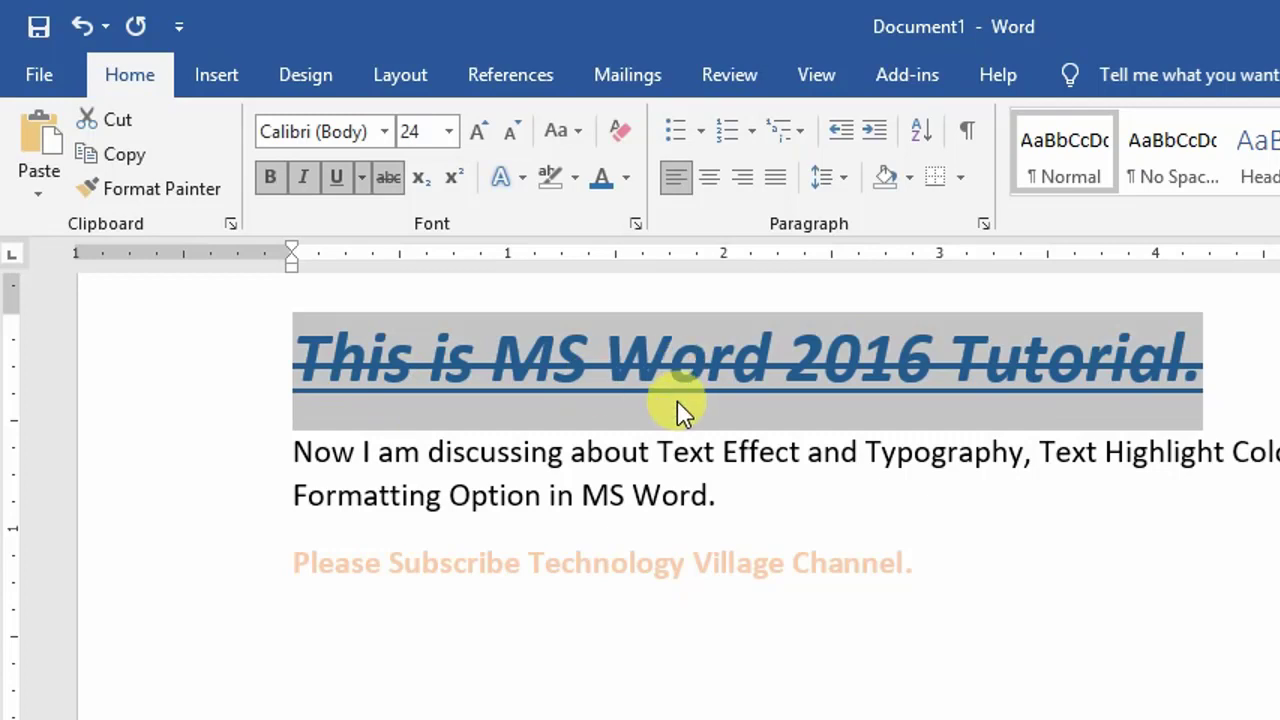
left_click(620, 143)
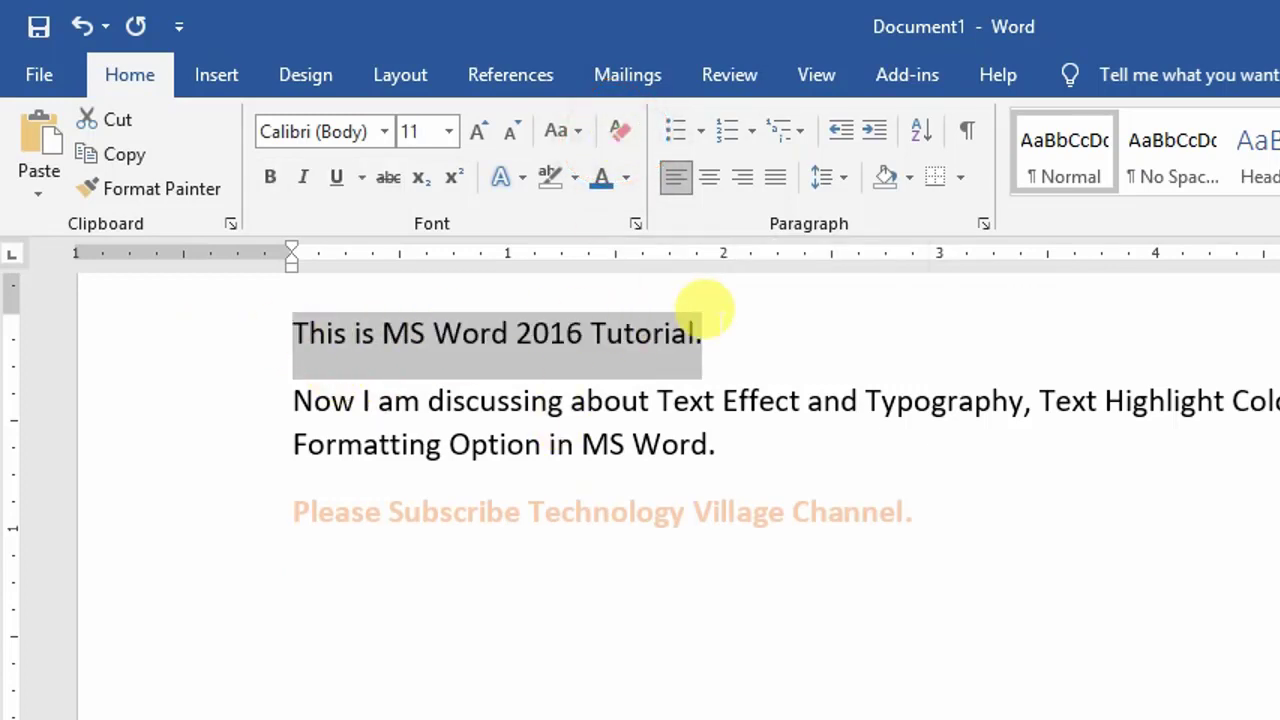
Select the orange 'Please Subscribe Technology Village Channel.' line and clear all its formatting
left_click(366, 512)
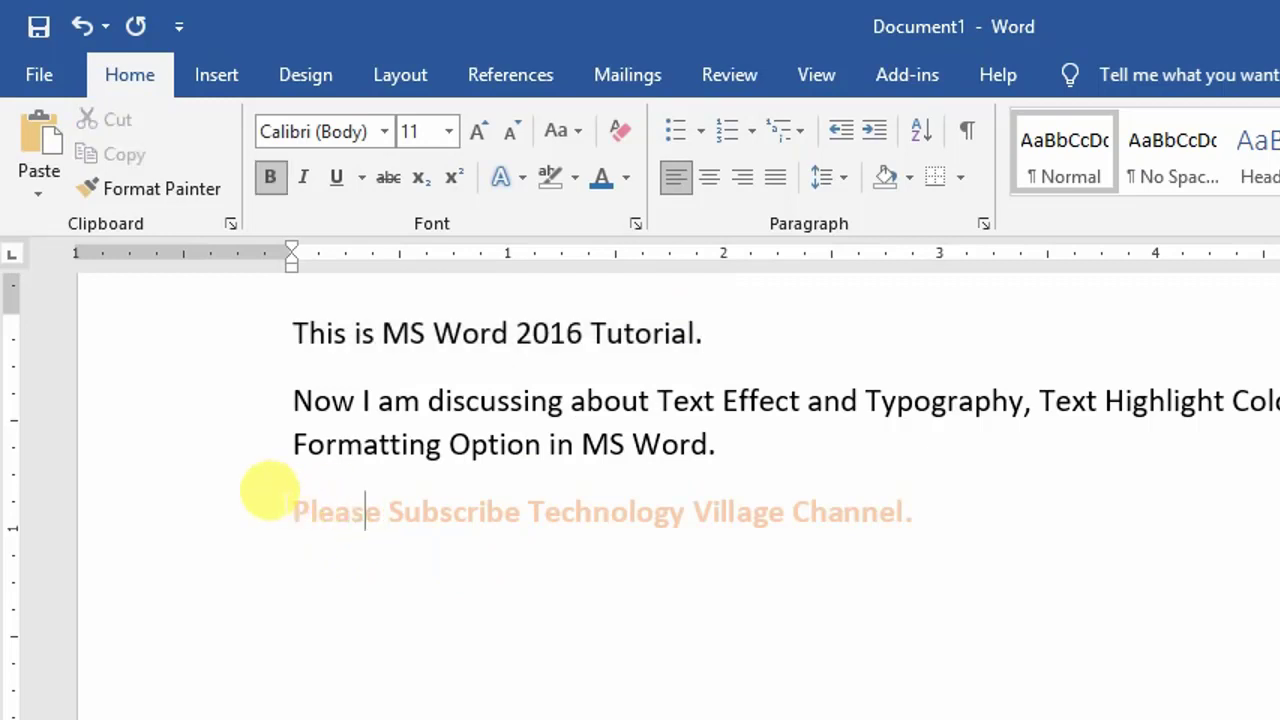
left_click_drag(288, 505, 926, 506)
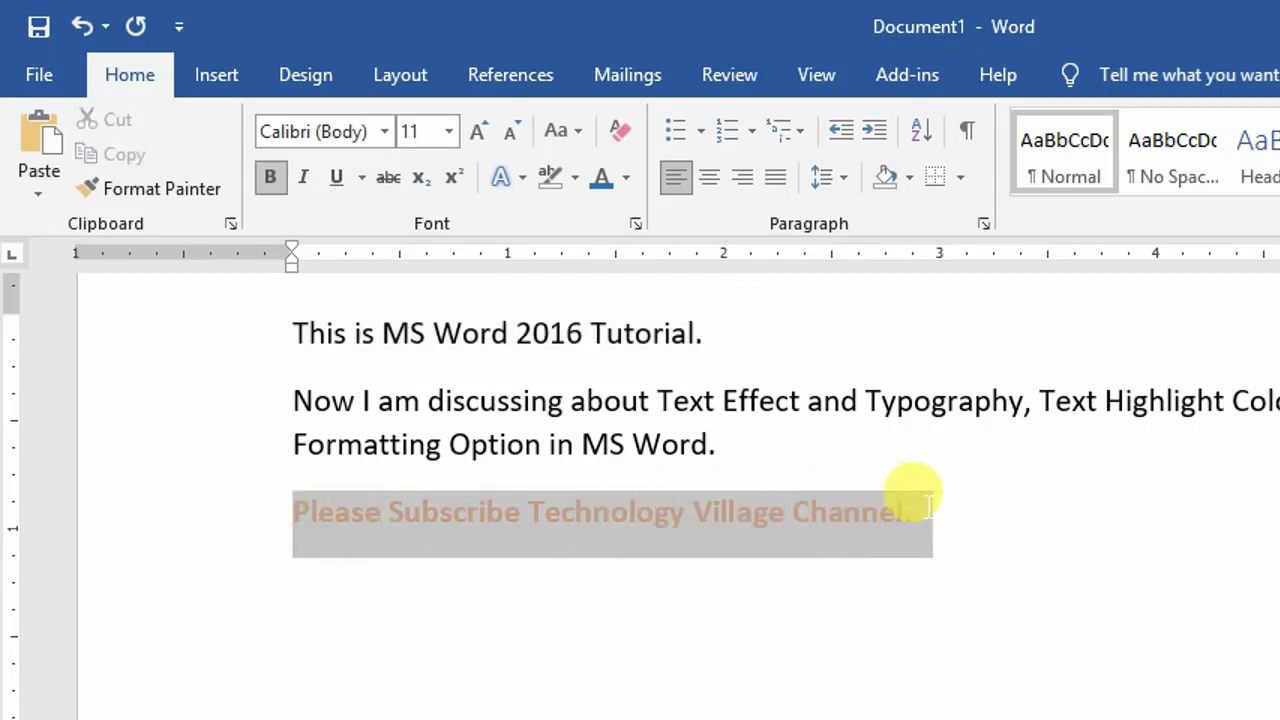
left_click(617, 128)
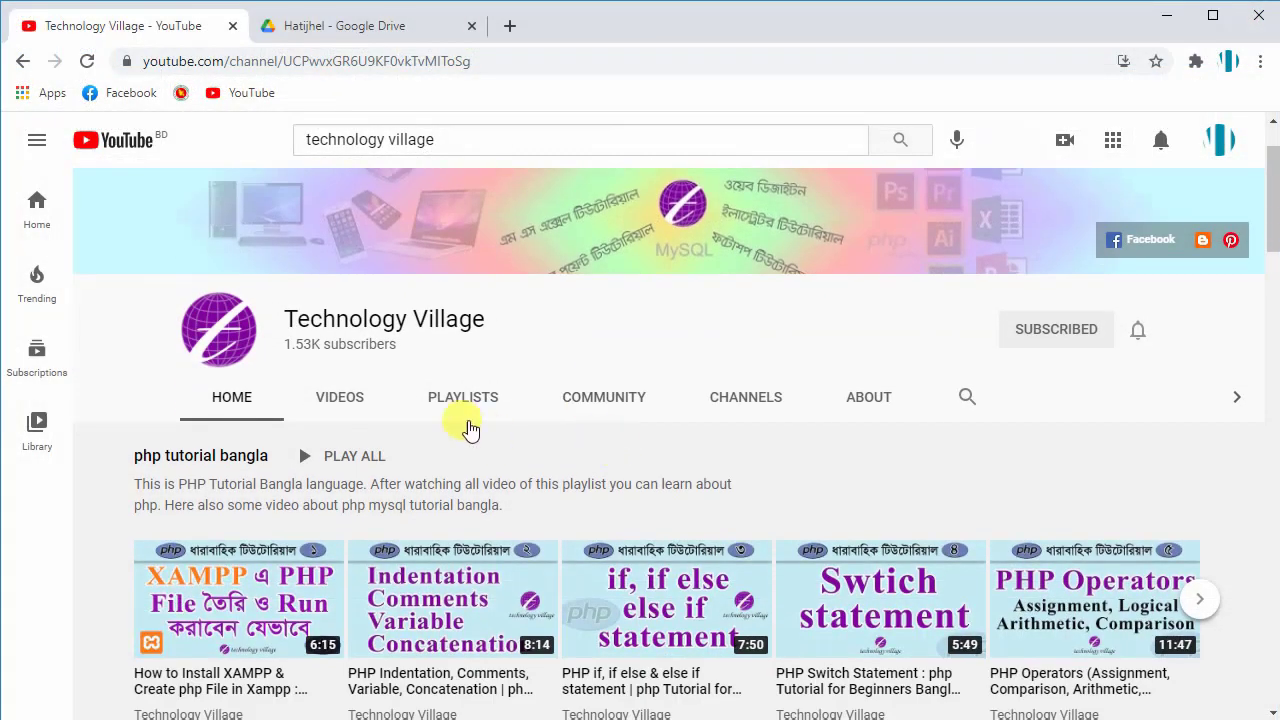
Play all videos in the channel's Microsoft Word 2016 Tutorial playlist
left_click(465, 397)
scroll(660, 340, "down", 2)
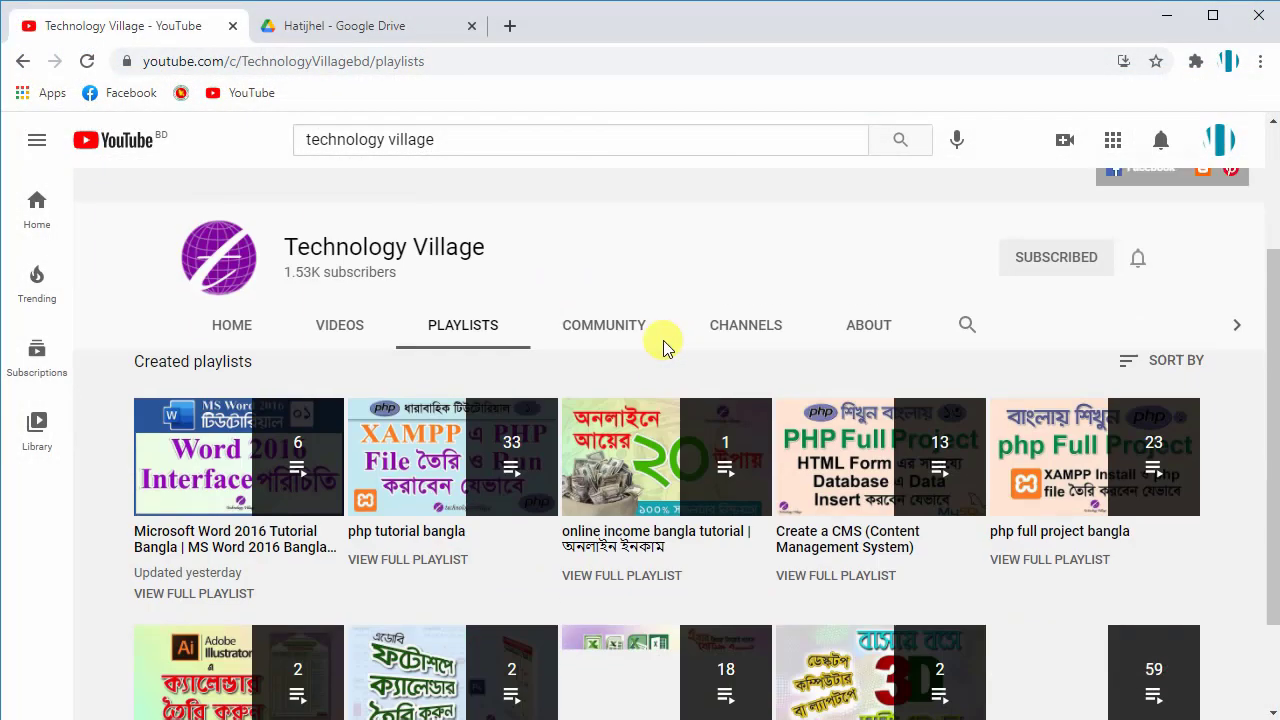
left_click(252, 449)
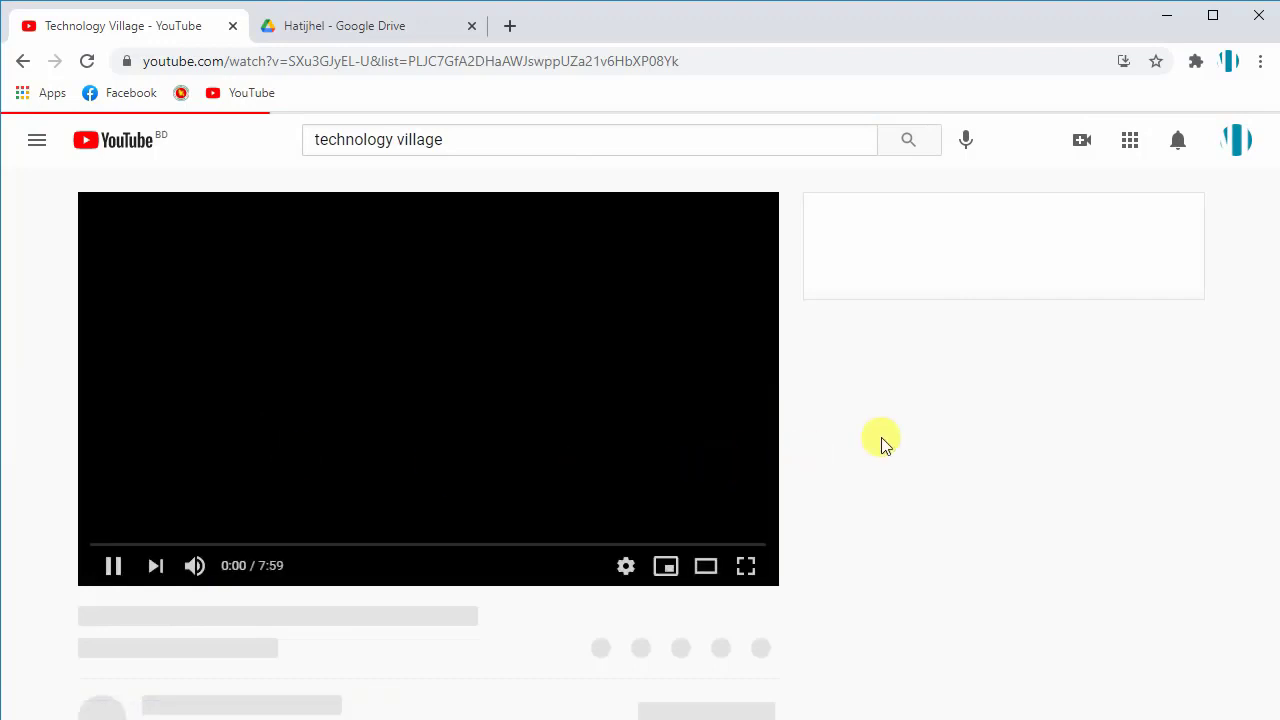